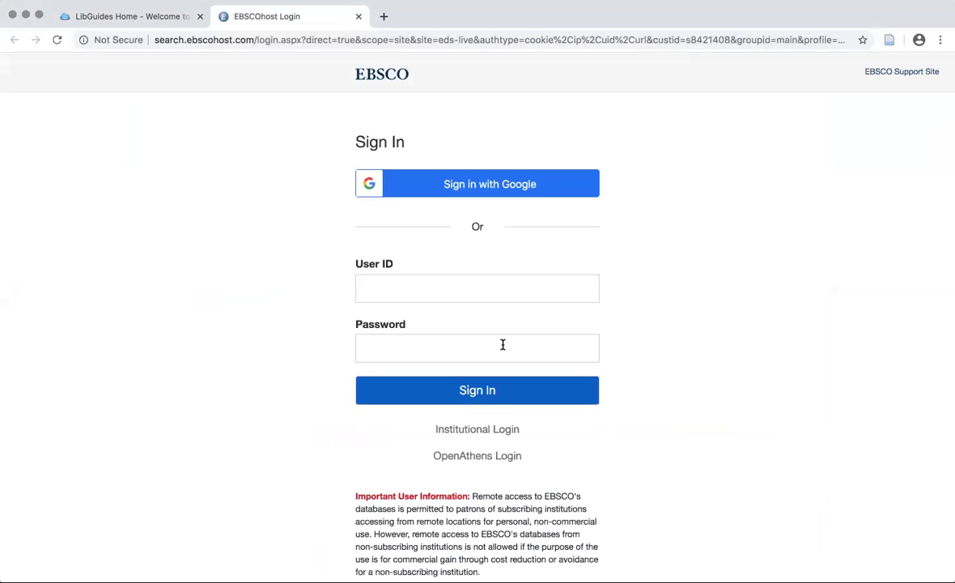
Choose OpenAthens login and select Juniata College as the organisation
click(469, 457)
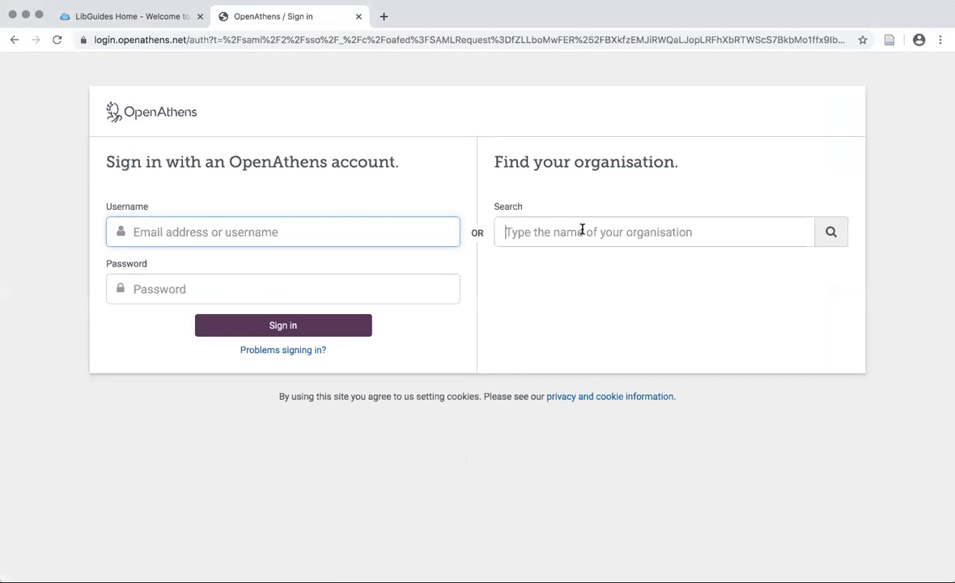
click(581, 230)
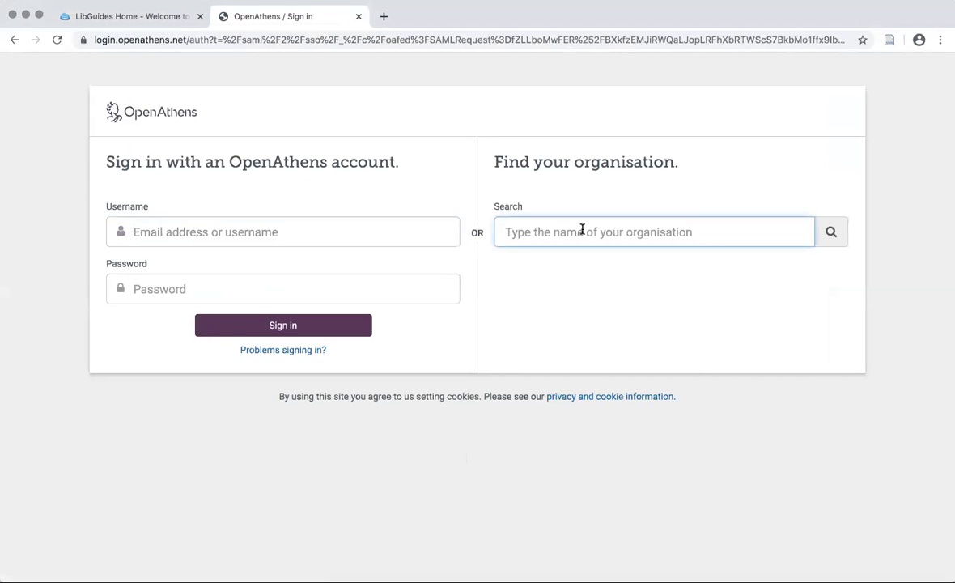
text(juniata)
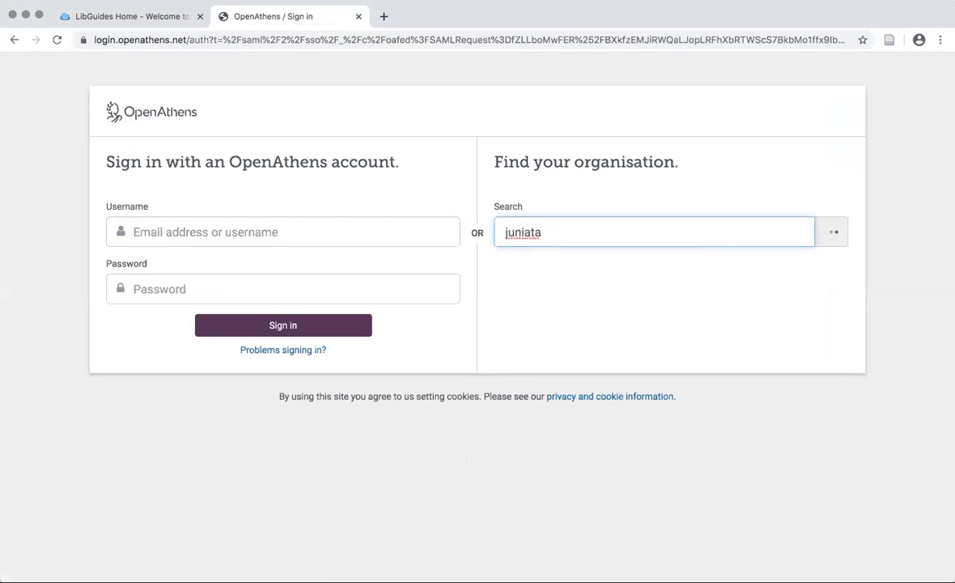
text( co)
click(578, 286)
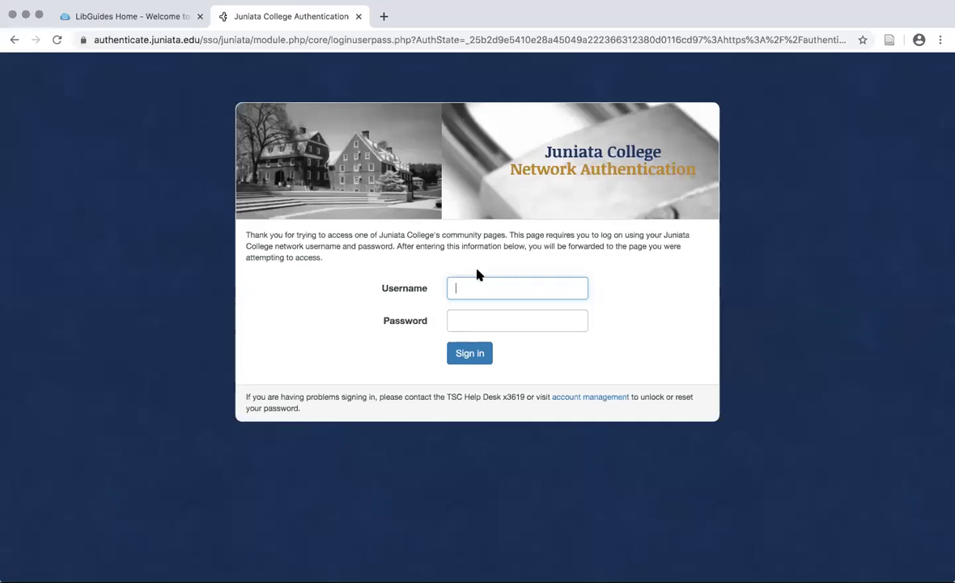
Sign in with the college username and password to load the 620 EBSCO results
key(Tab)
text(••)
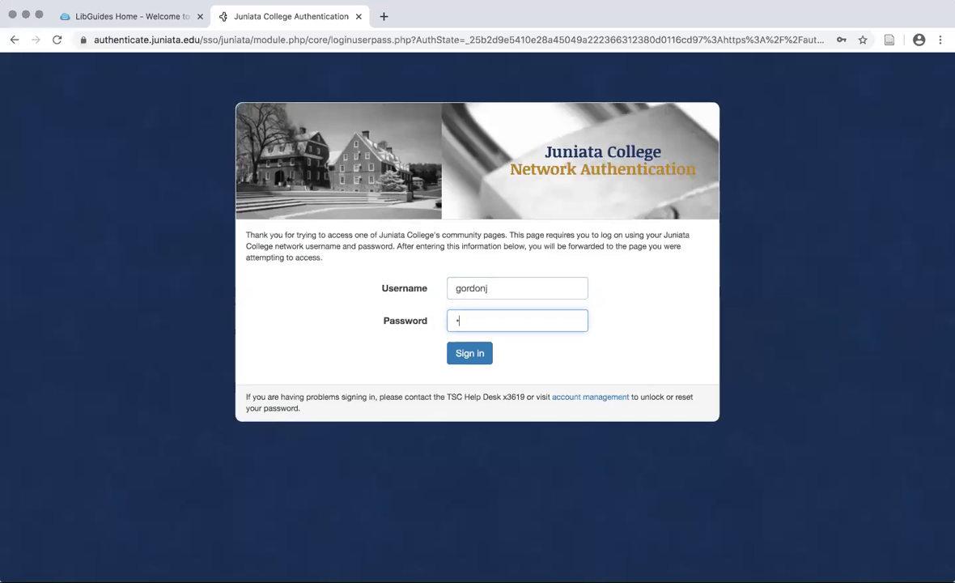
text(••••••••)
key(Return)
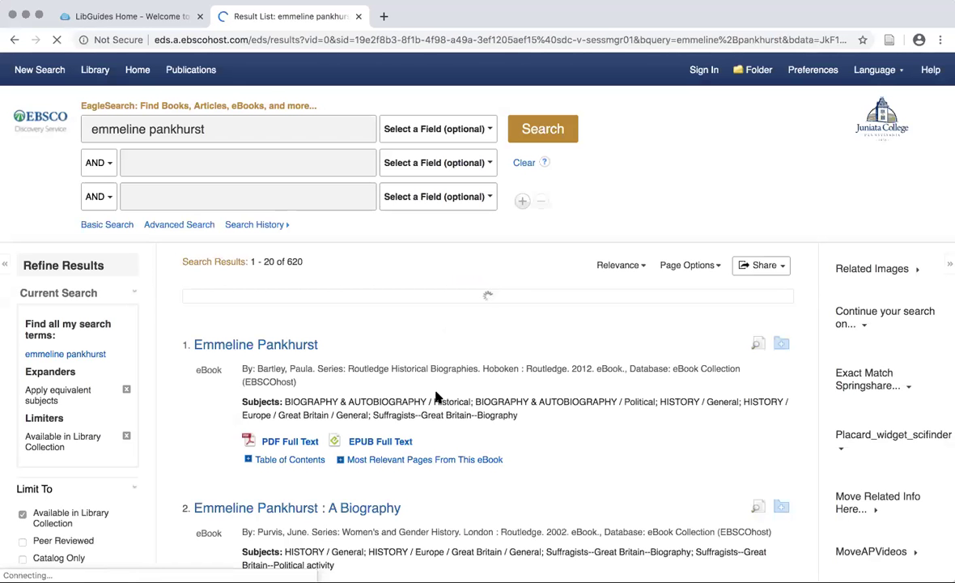
scroll(440, 299, down, 9)
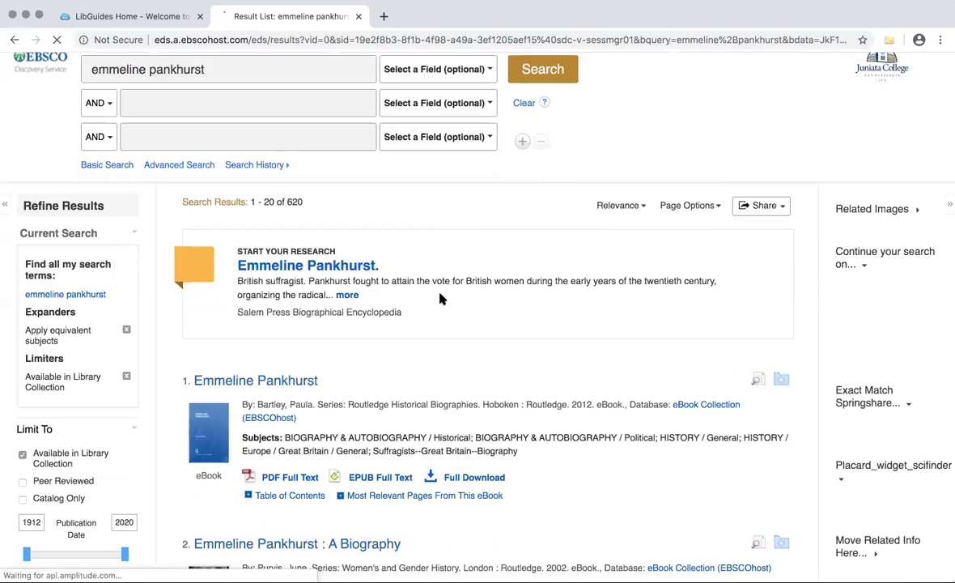
scroll(440, 300, down, 8)
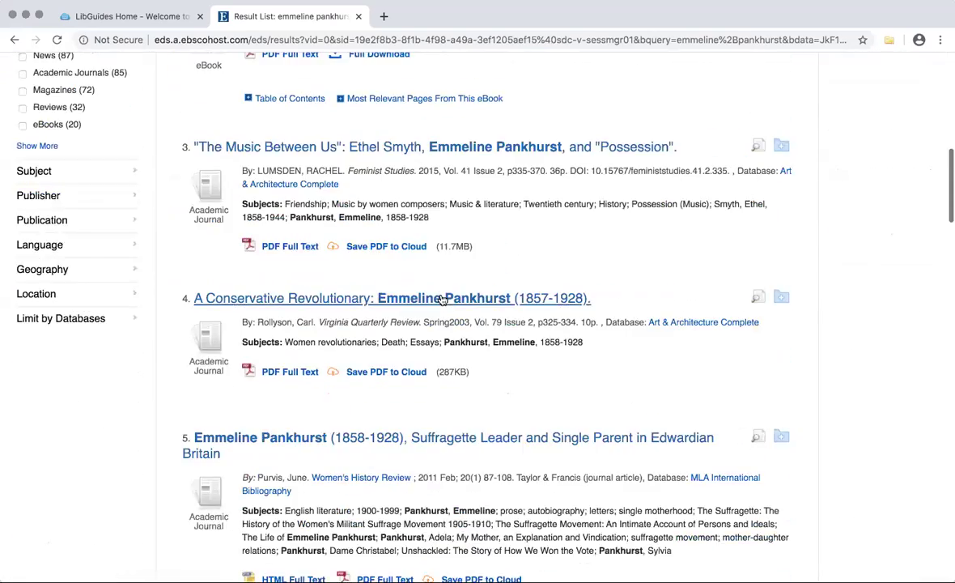
scroll(442, 299, up, 4)
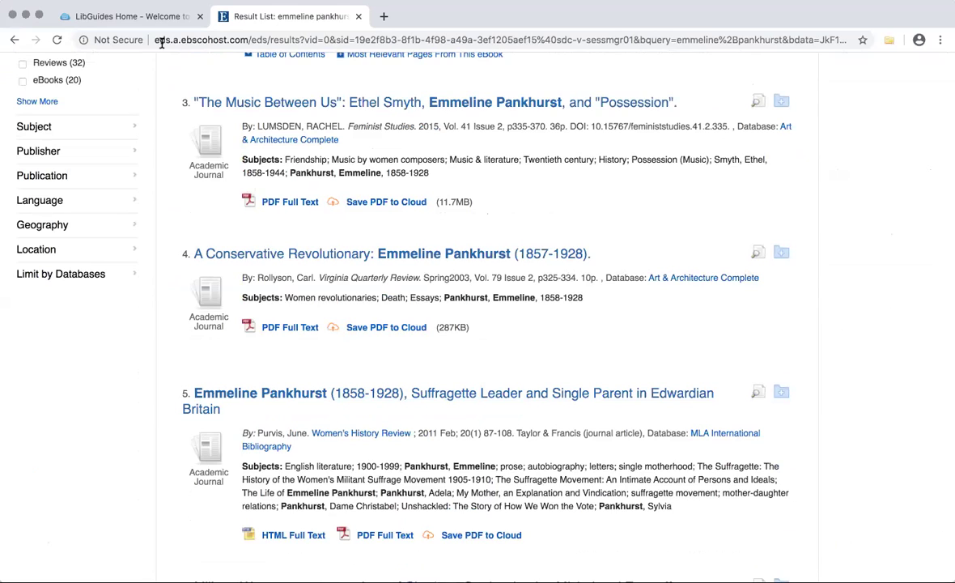
scroll(332, 196, up, 6)
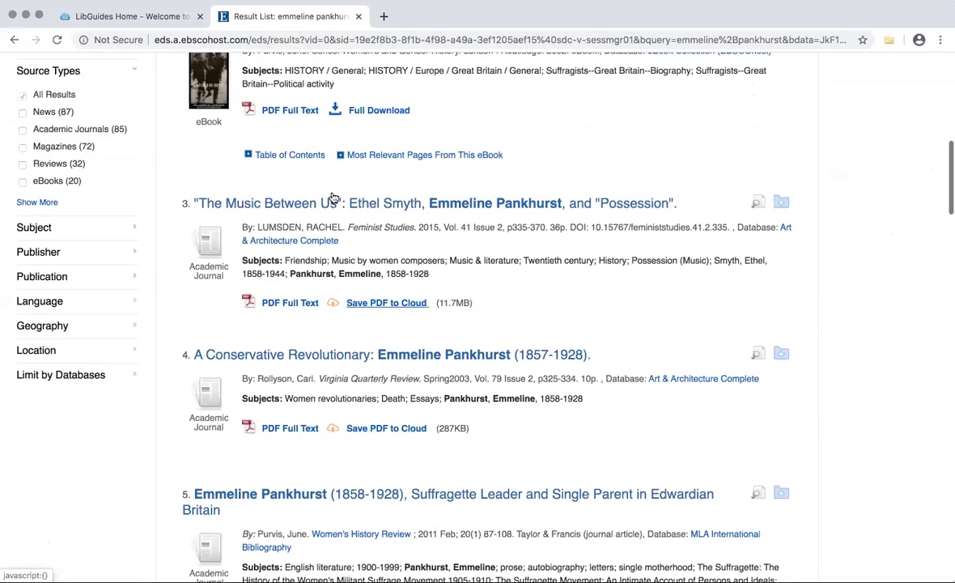
scroll(332, 197, up, 3)
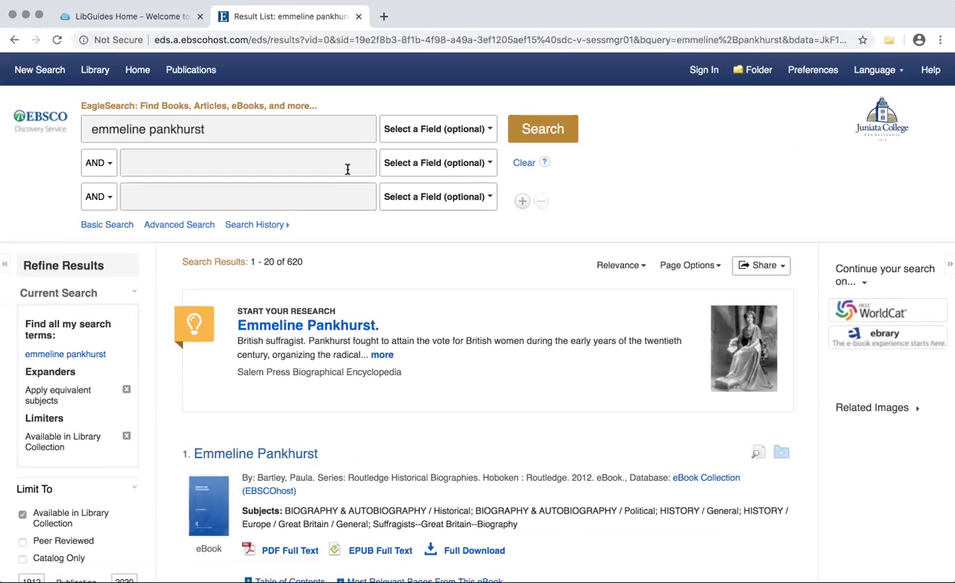
Close the EBSCO Result List tab and slide out the LibChat panel on the library home page
click(360, 16)
scroll(698, 300, down, 1)
scroll(699, 300, down, 2)
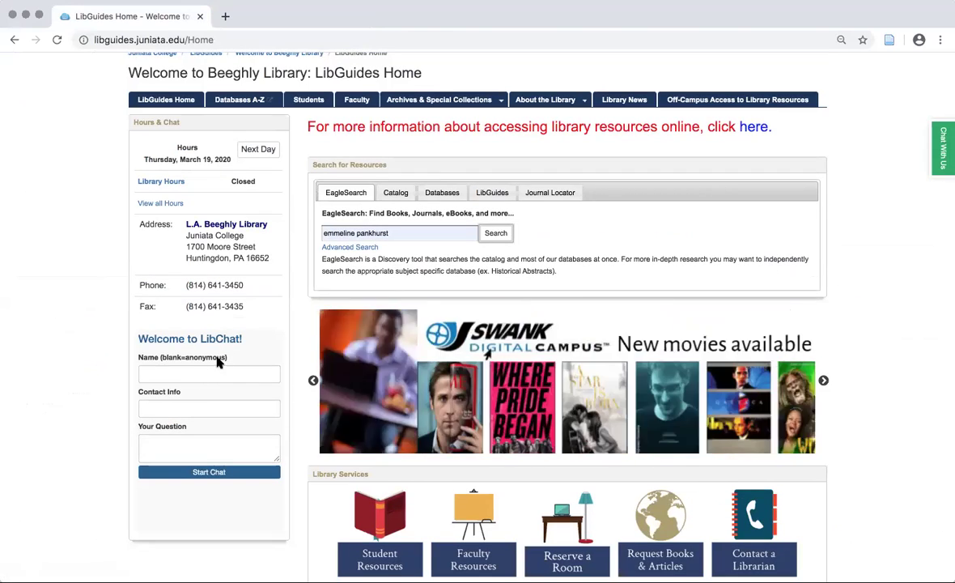
click(945, 150)
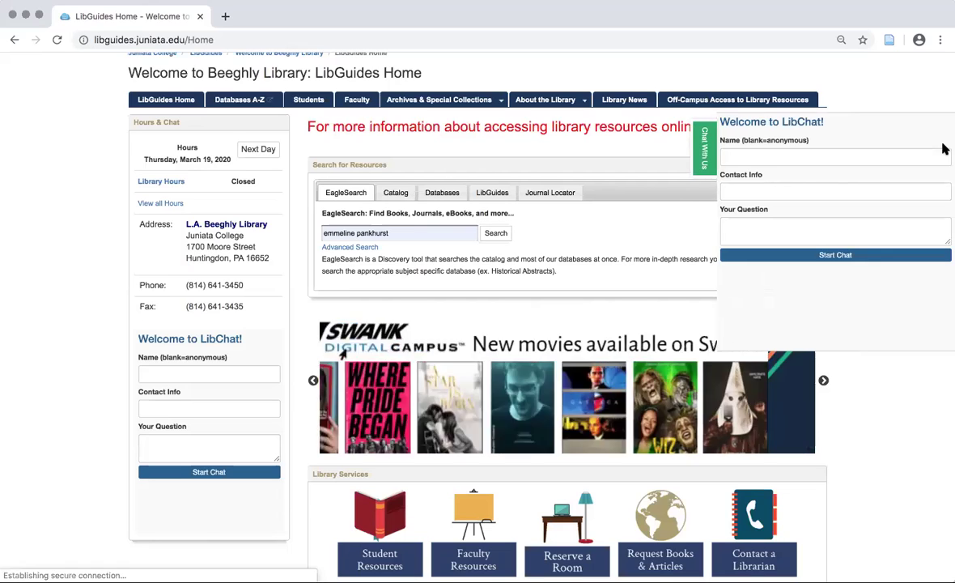
Enter the user's name and contact e-mail in the LibChat form
click(816, 154)
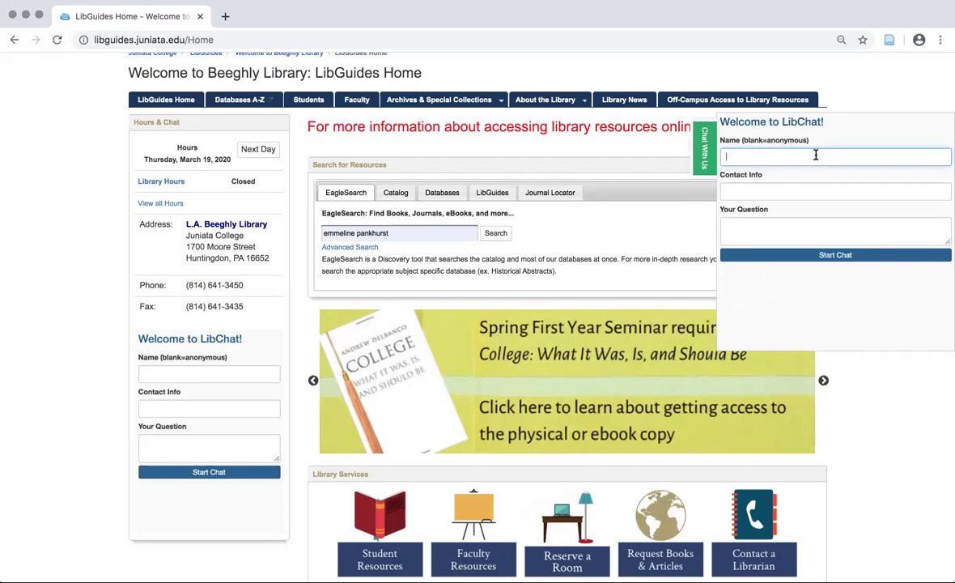
text(Jacob)
key(Tab)
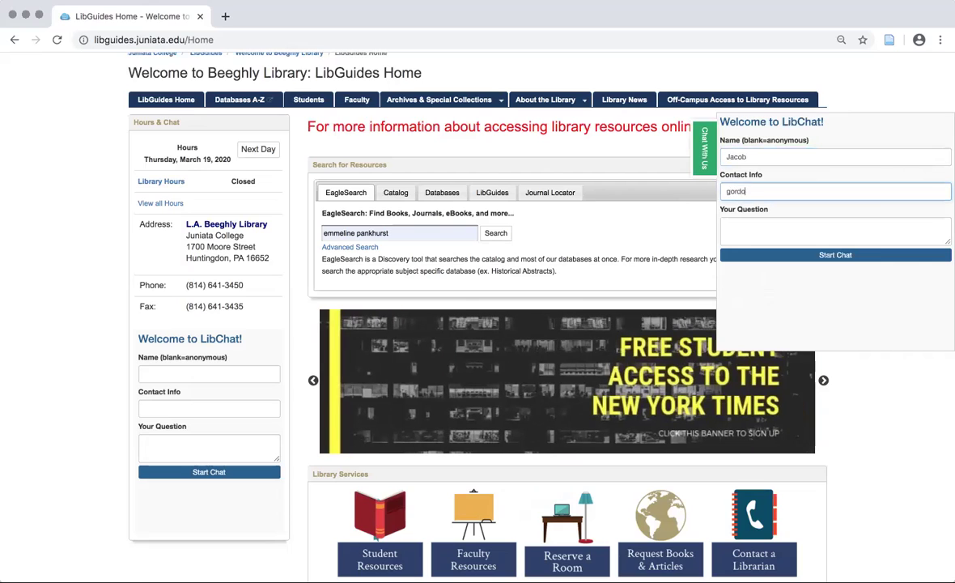
key(Tab)
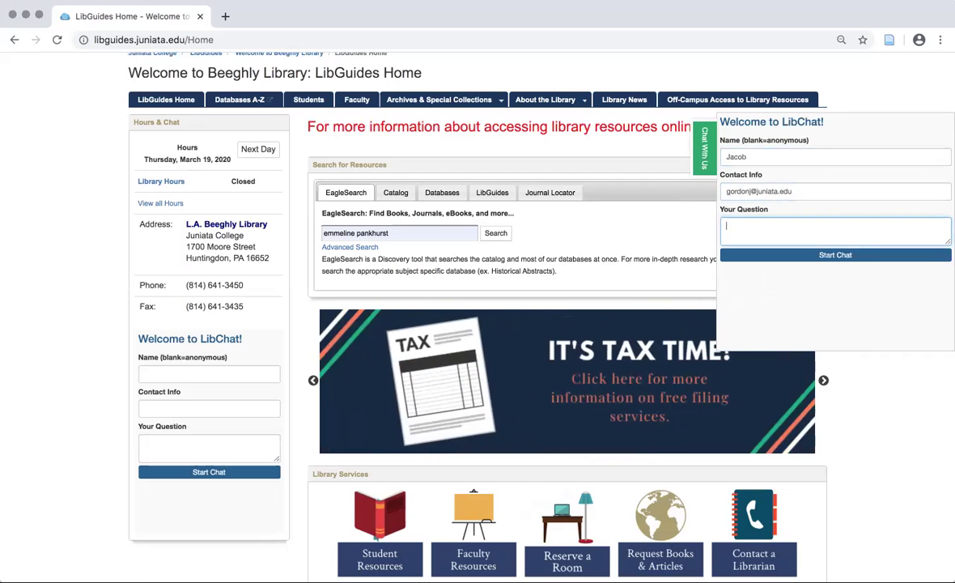
Type the question asking for help finding a biography or autobiography related to Emmeline Pankhurst
text(E)
key(BackSpace)
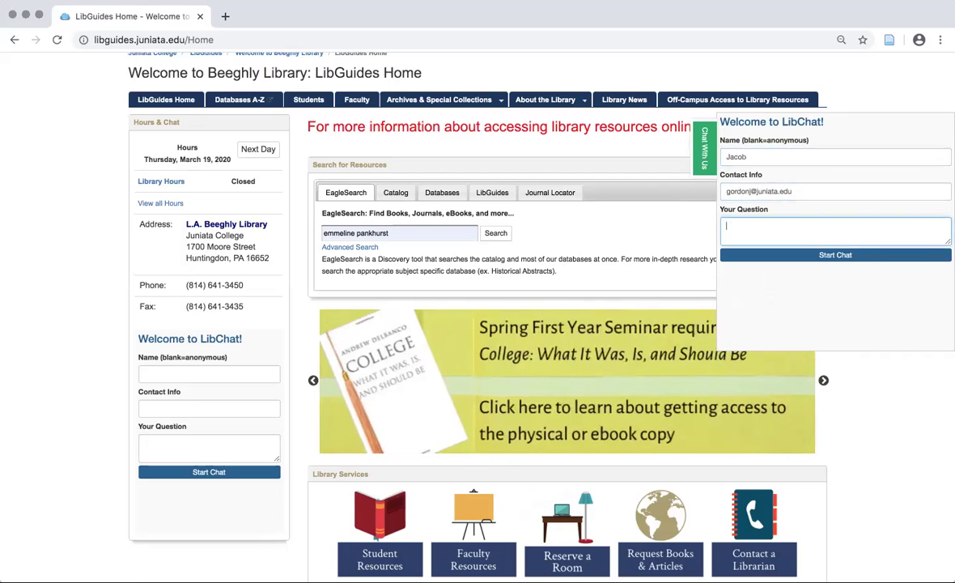
text(I would lo)
text(ke help)
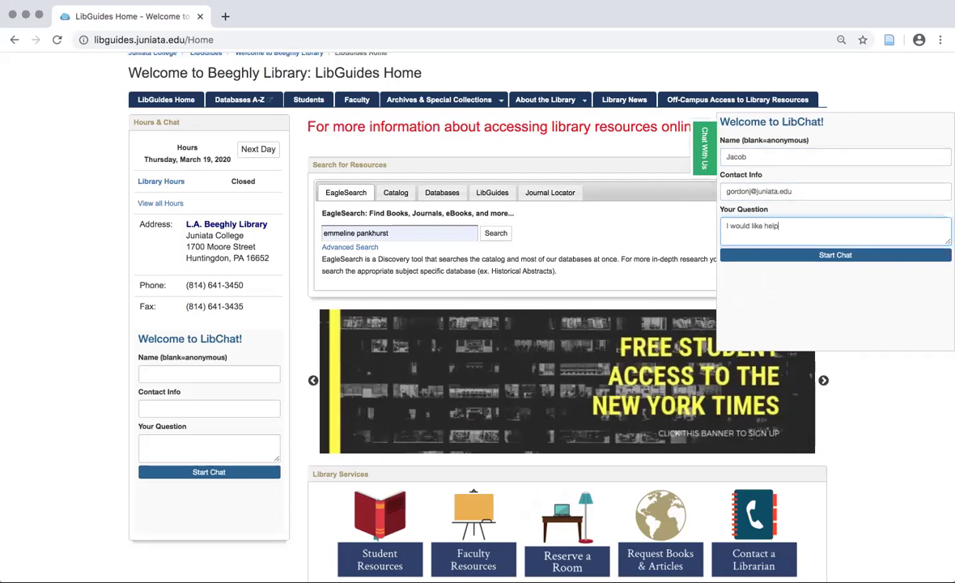
text( to find a biography or autobiog)
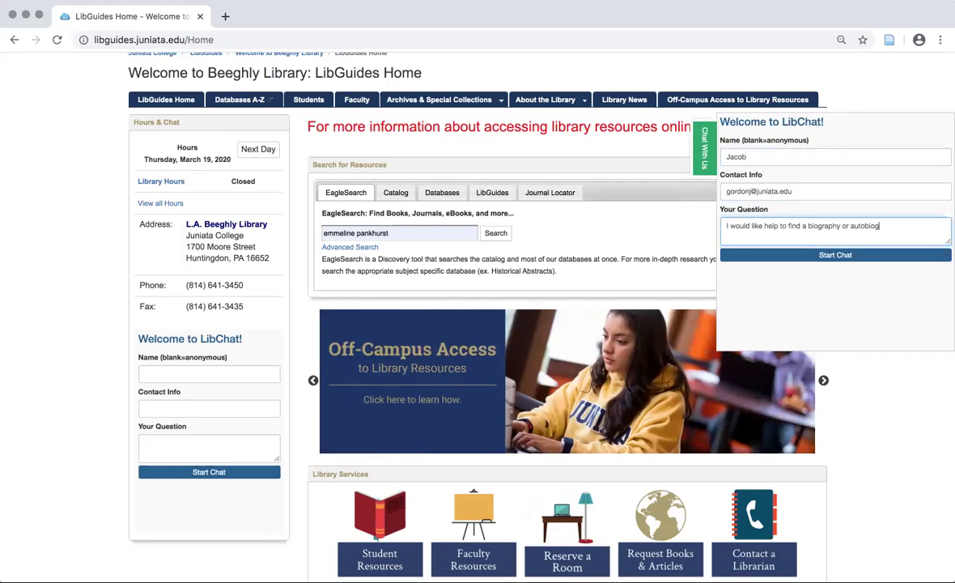
text(raphy)
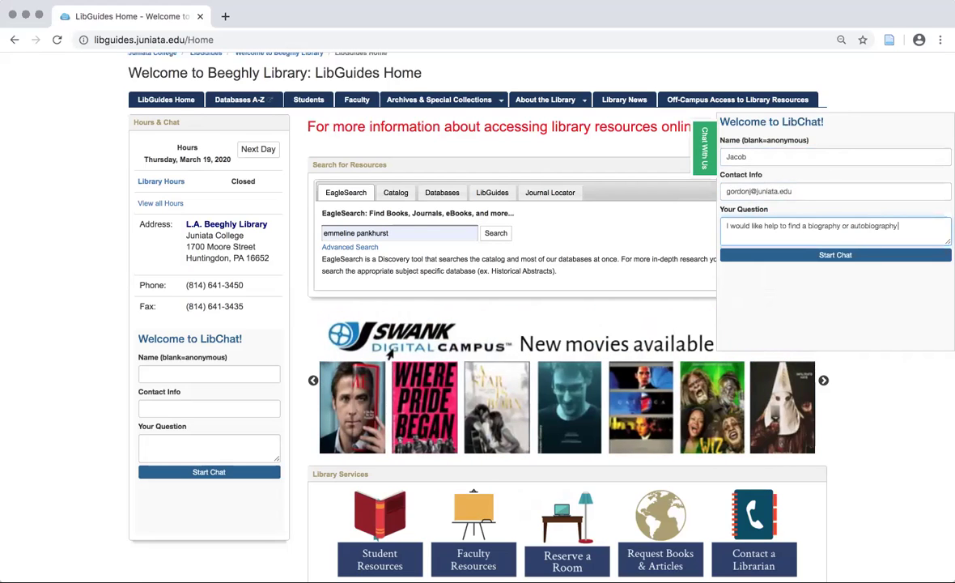
text( realted)
key(BackSpace)
key(BackSpace)
key(BackSpace)
key(BackSpace)
key(BackSpace)
text(lated)
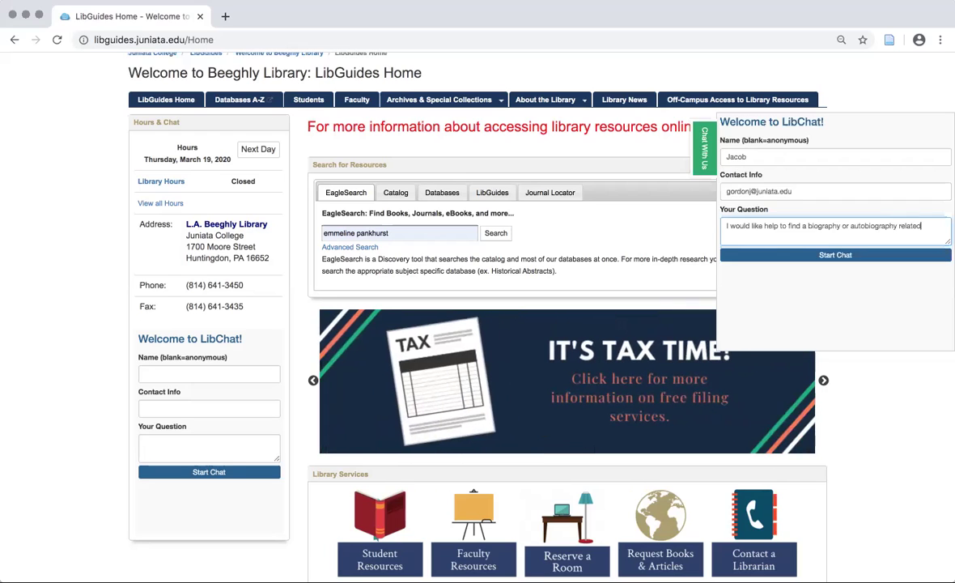
text( to Emmeline Pankhurs)
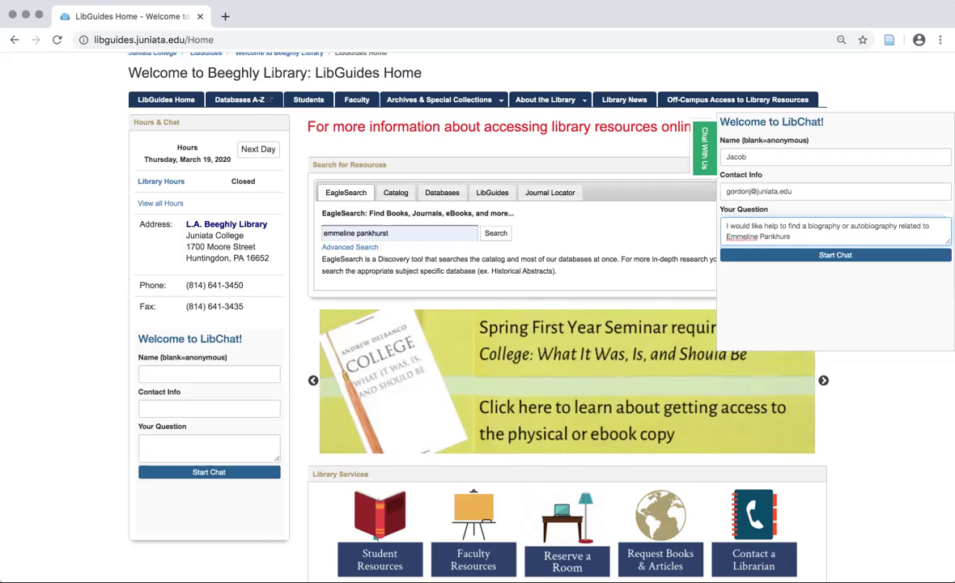
text(t.)
Start the chat, send 'Ok thank you.' to the librarian, and pop the chat box out
click(819, 258)
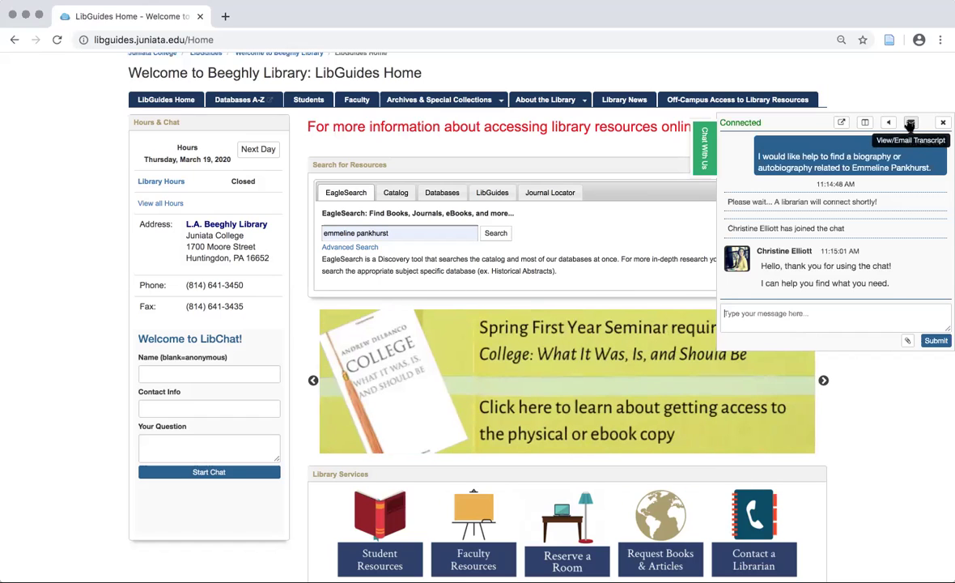
text(Ok thank you.)
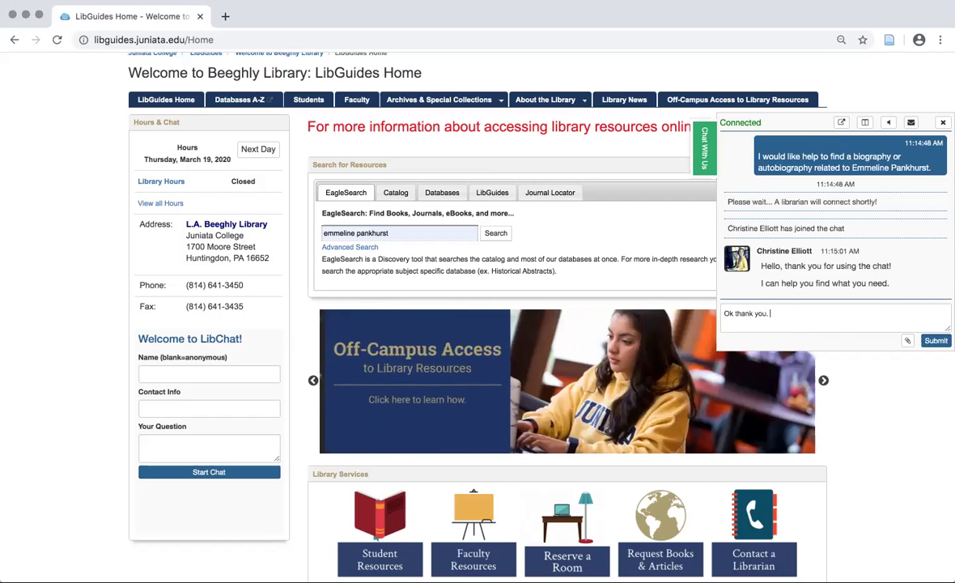
key(Return)
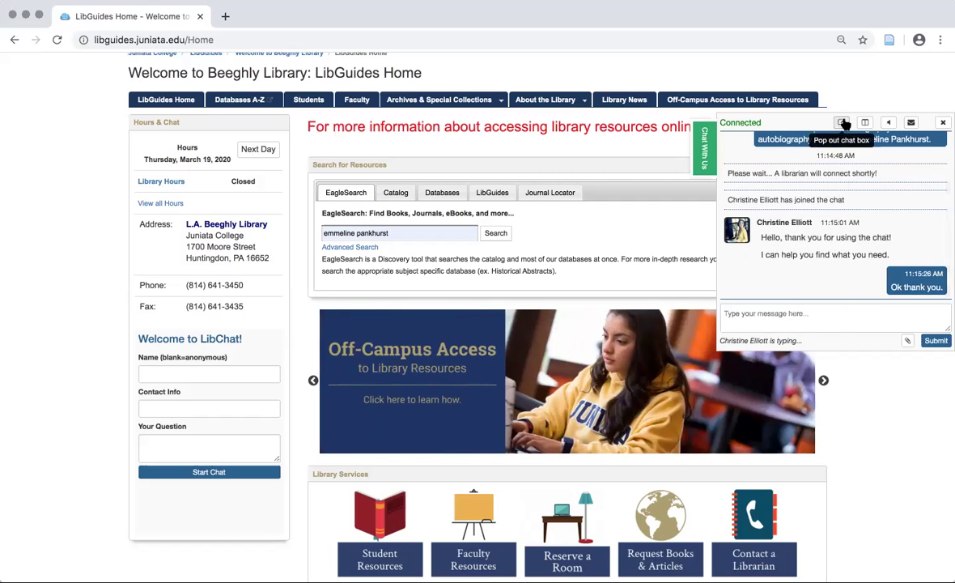
click(845, 124)
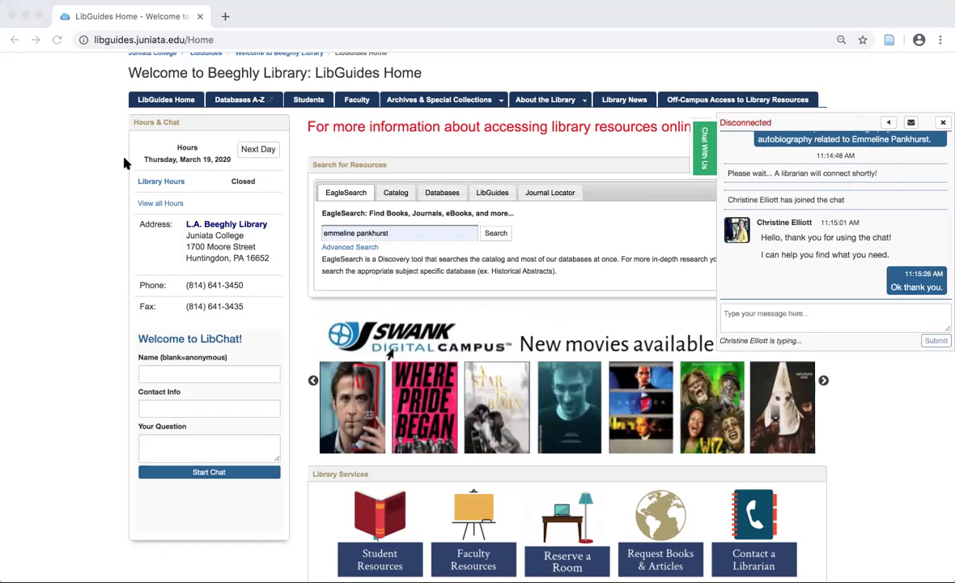
click(703, 151)
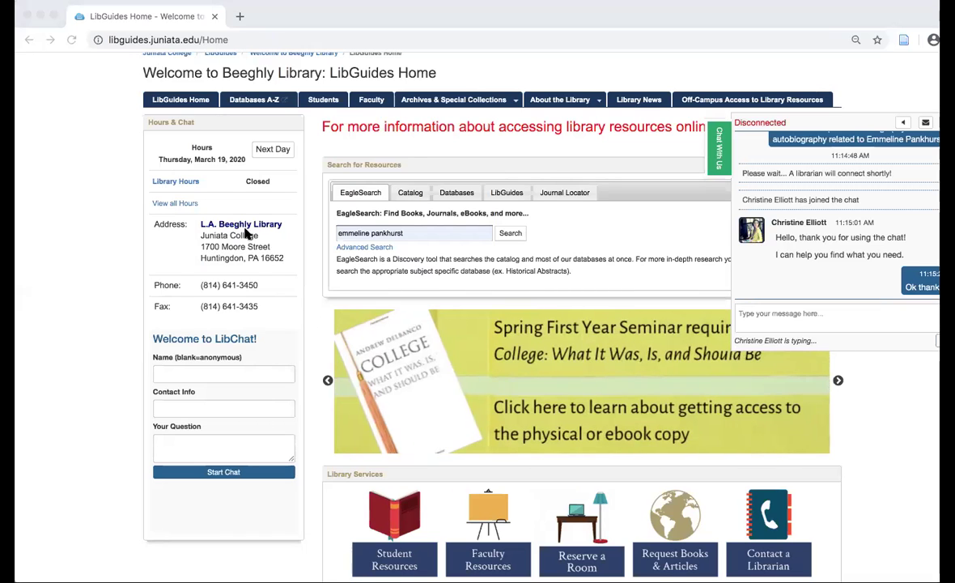
click(476, 232)
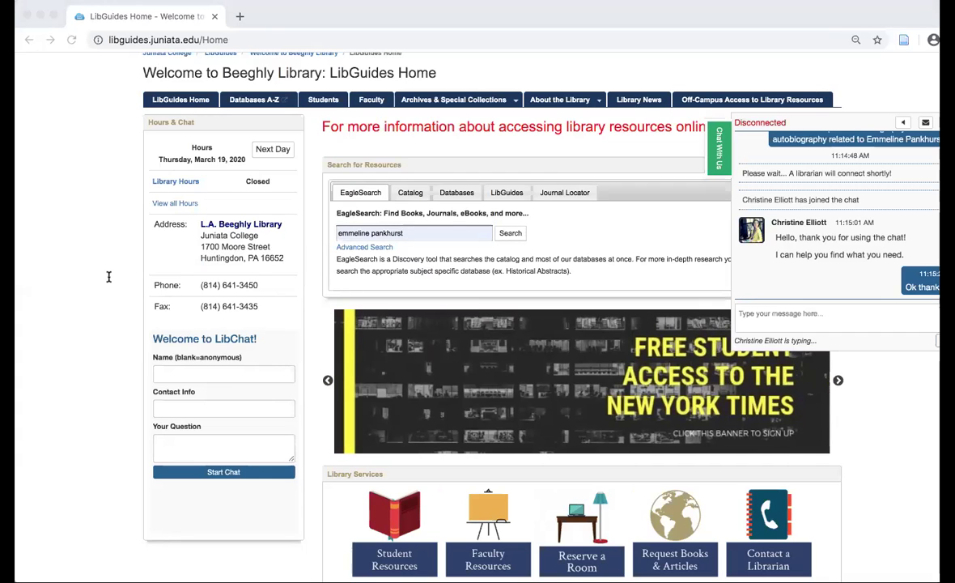
click(417, 234)
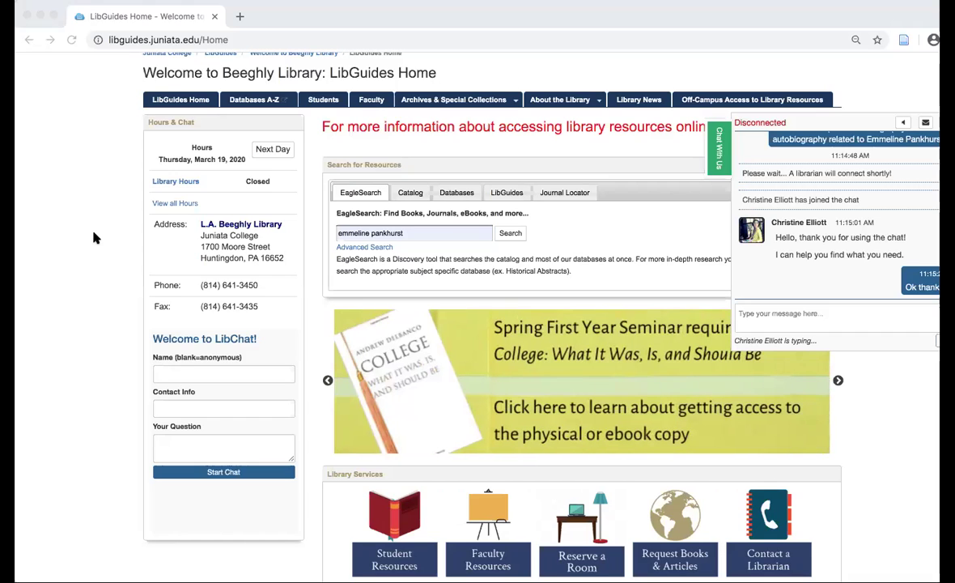
Run the EagleSearch for 'emmeline pankhurst' and sign in to EBSCO via OpenAthens
click(510, 234)
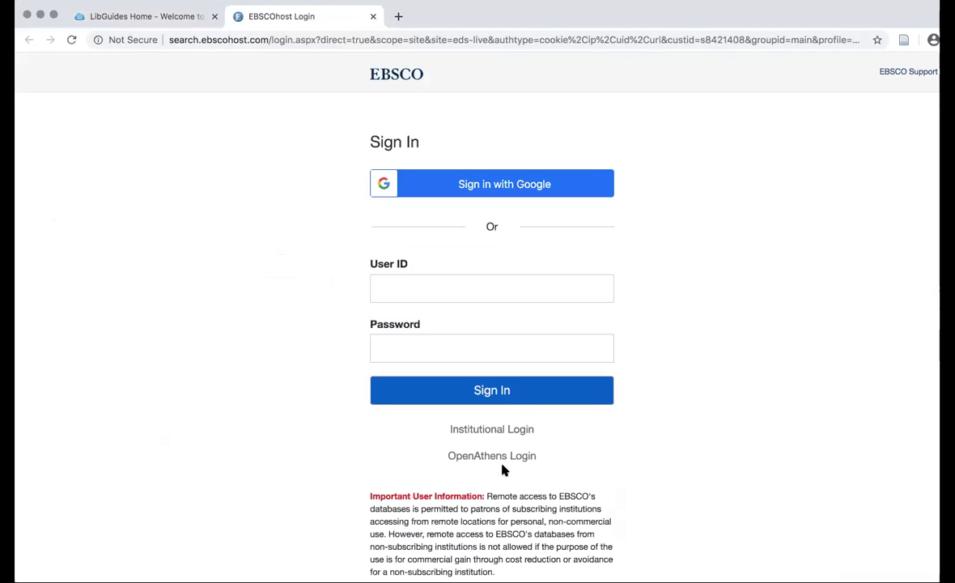
click(512, 458)
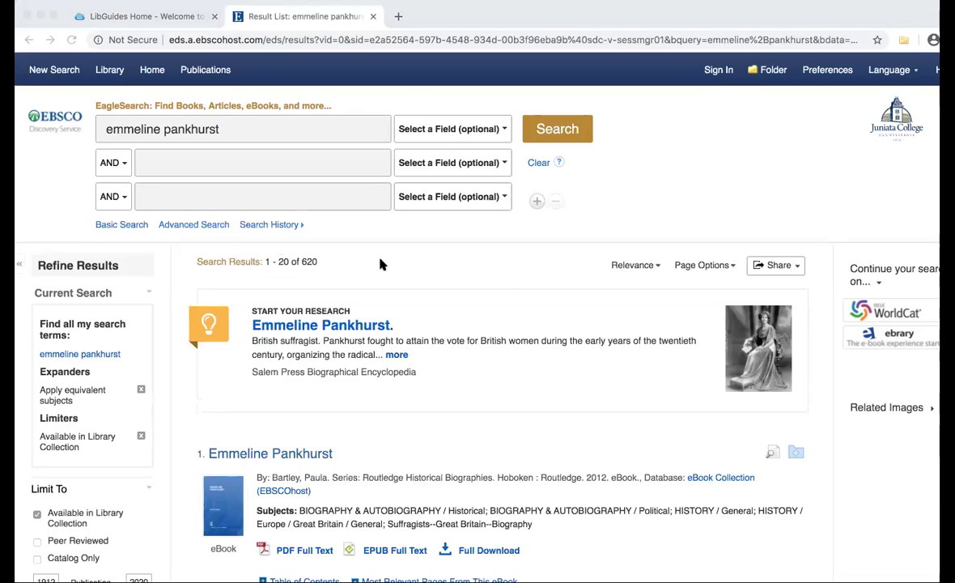
scroll(458, 362, down, 2)
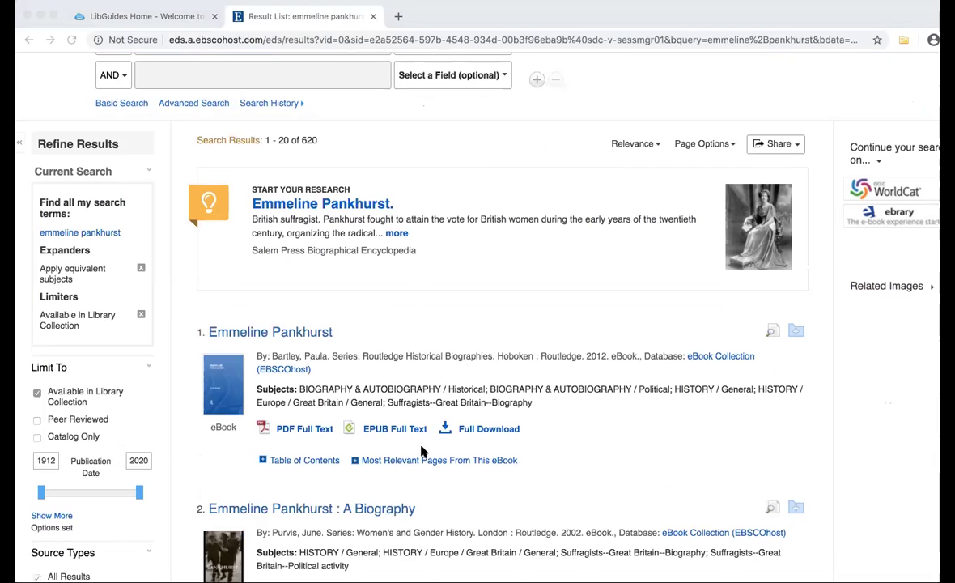
scroll(422, 450, down, 1)
scroll(426, 416, down, 1)
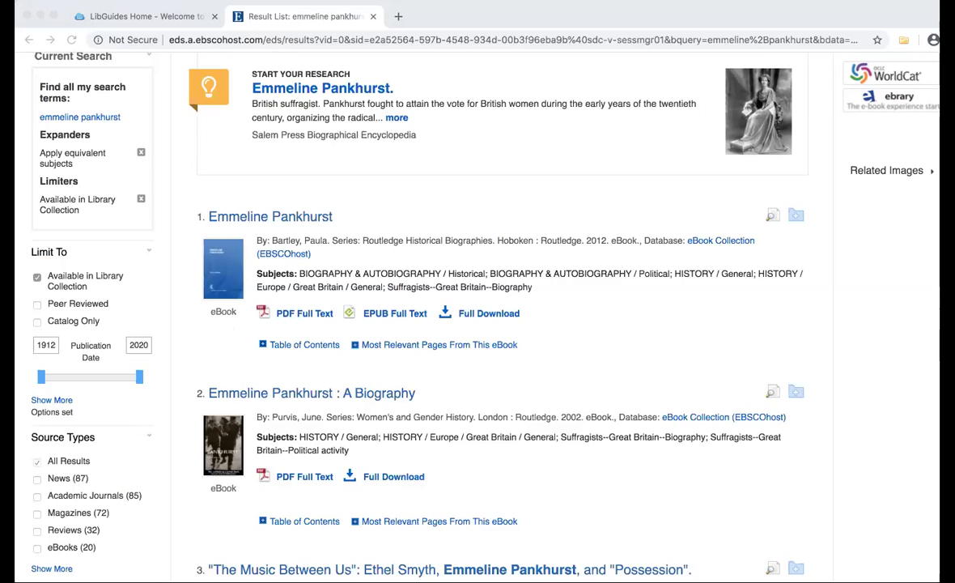
click(429, 173)
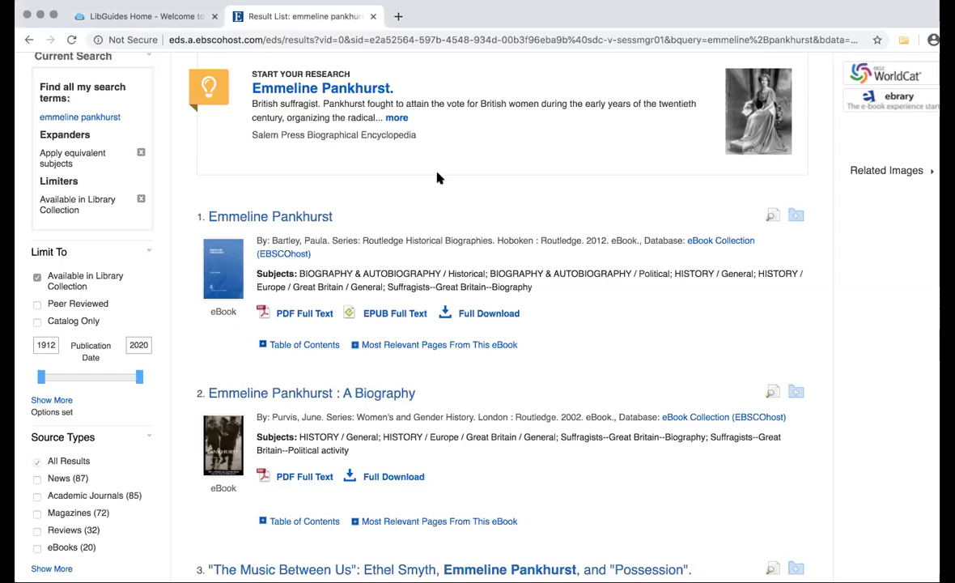
Return to LibGuides Home, close the LibChat panel, and open the Subject Librarians page
click(172, 23)
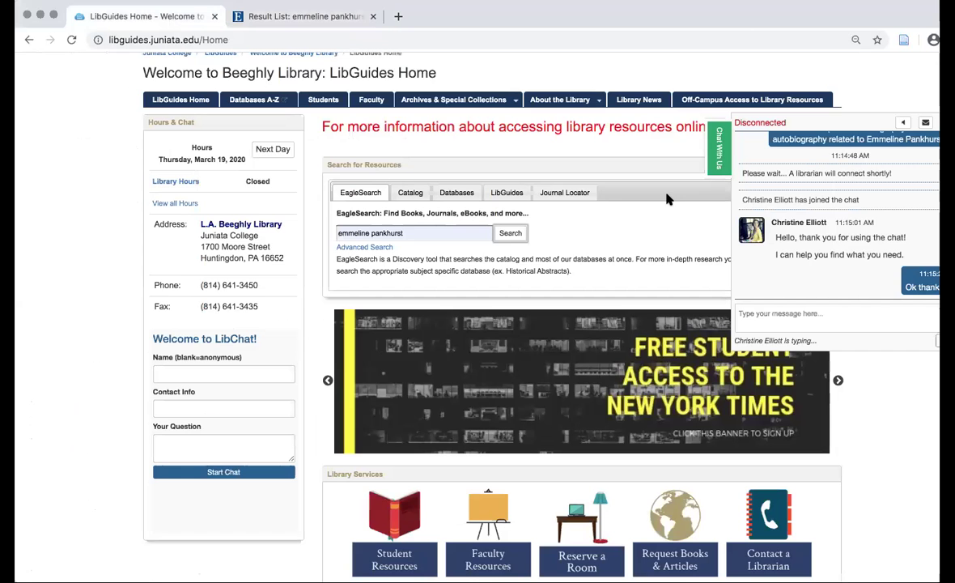
click(718, 154)
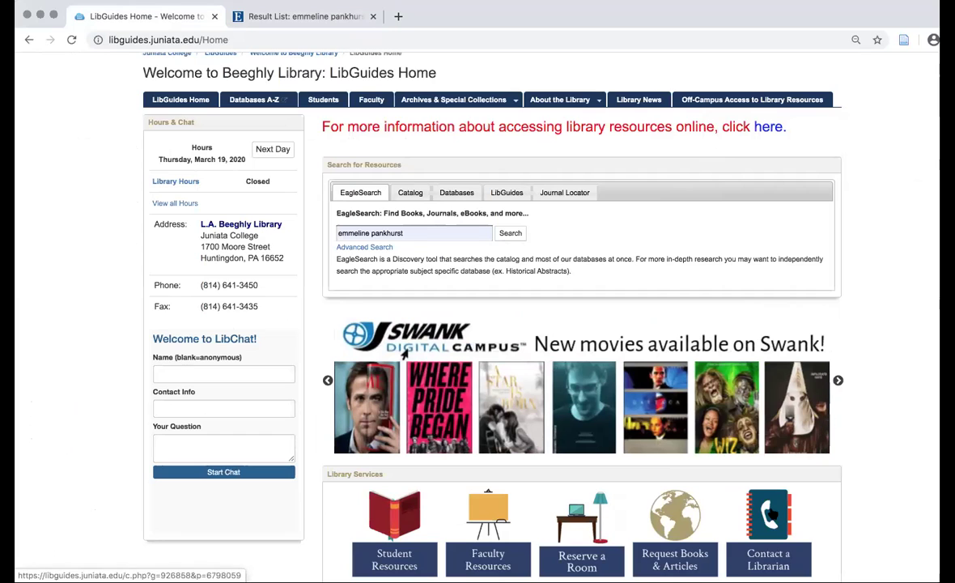
click(405, 352)
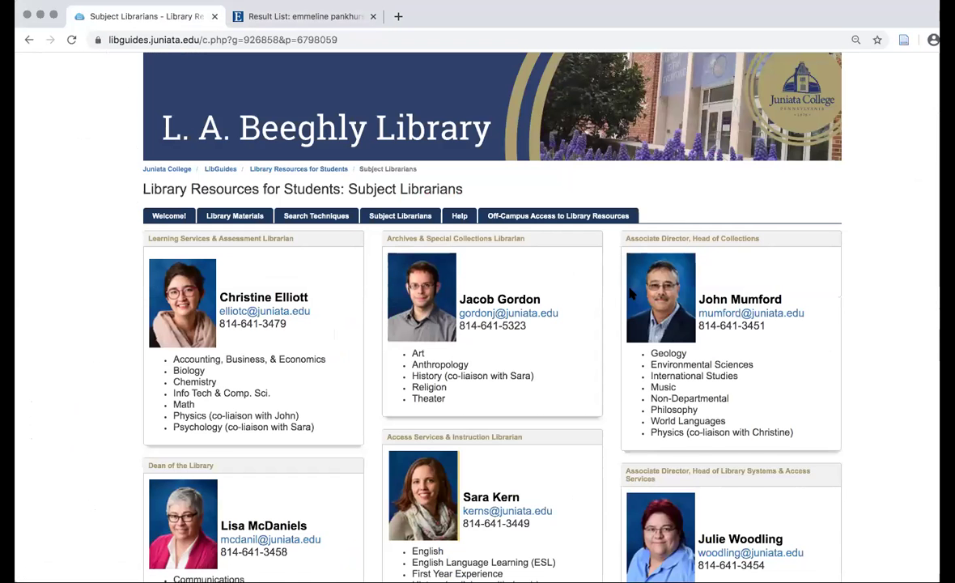
scroll(547, 272, down, 3)
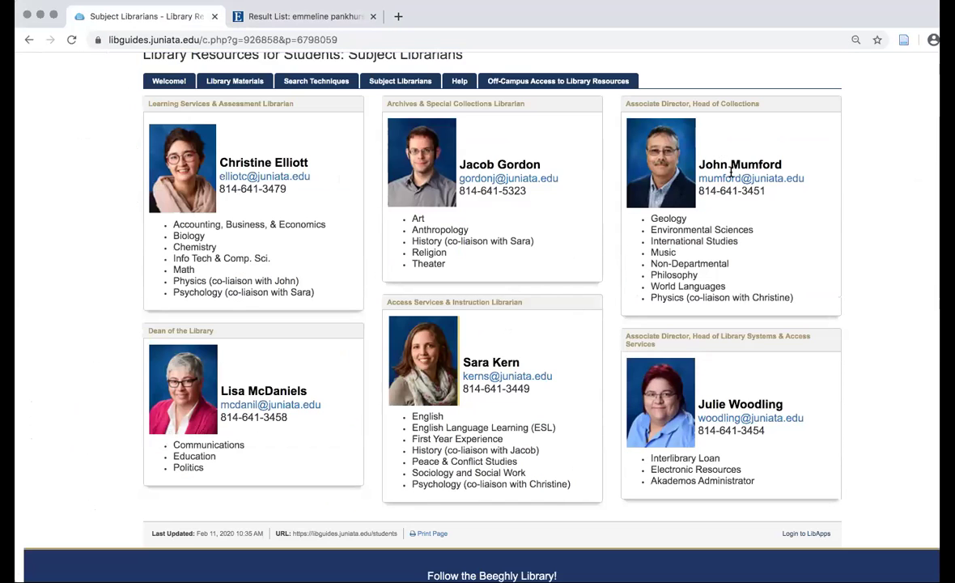